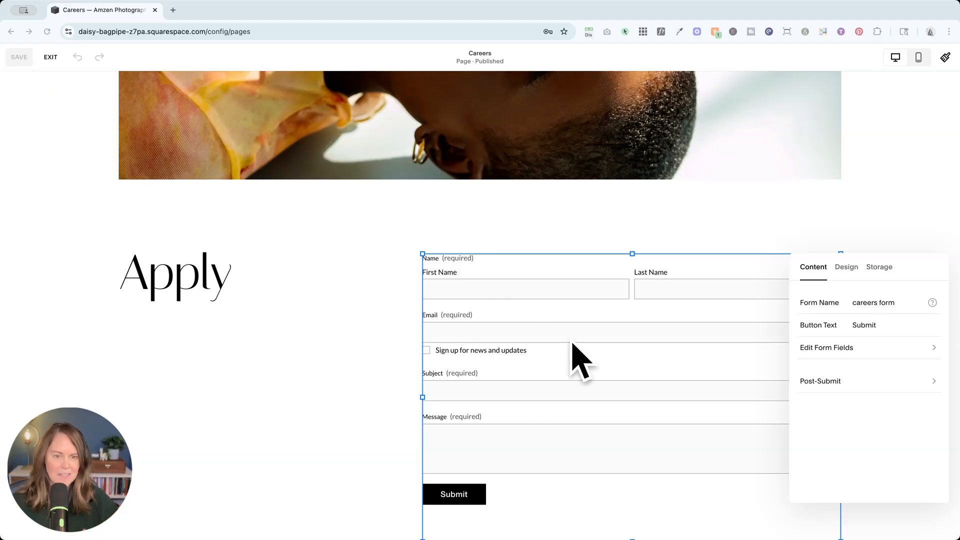
# Step: Add a File Upload field to the careers form
pyautogui.click(843, 349)
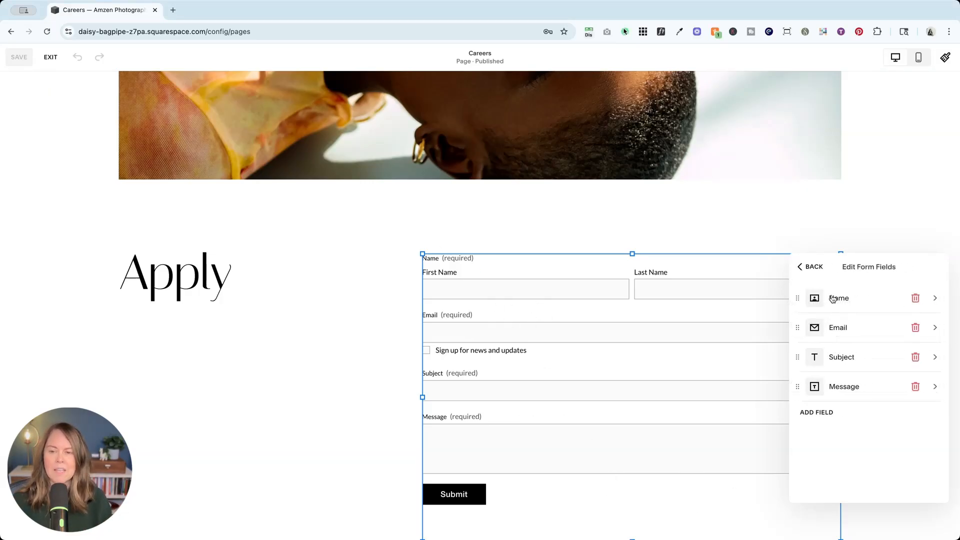
pyautogui.click(817, 413)
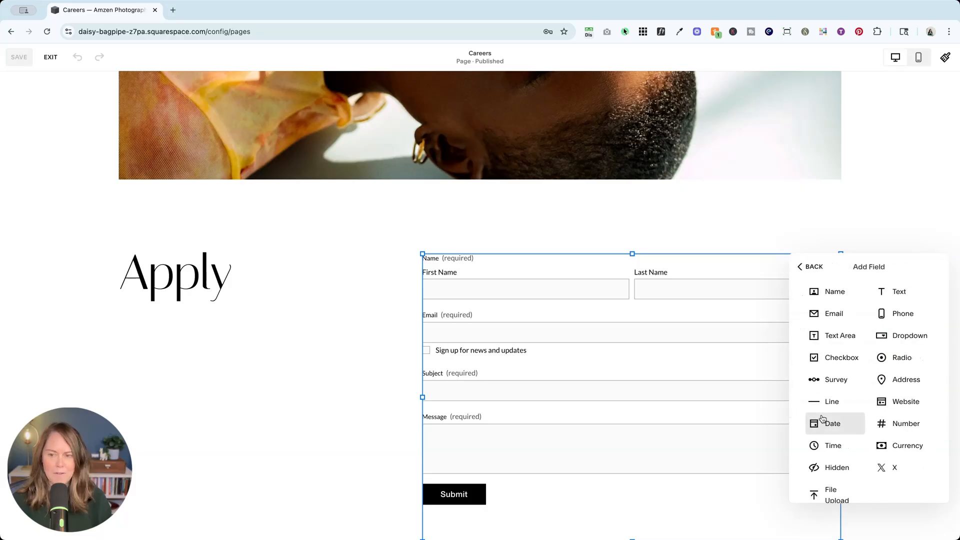
pyautogui.scroll(-1, 819, 497)
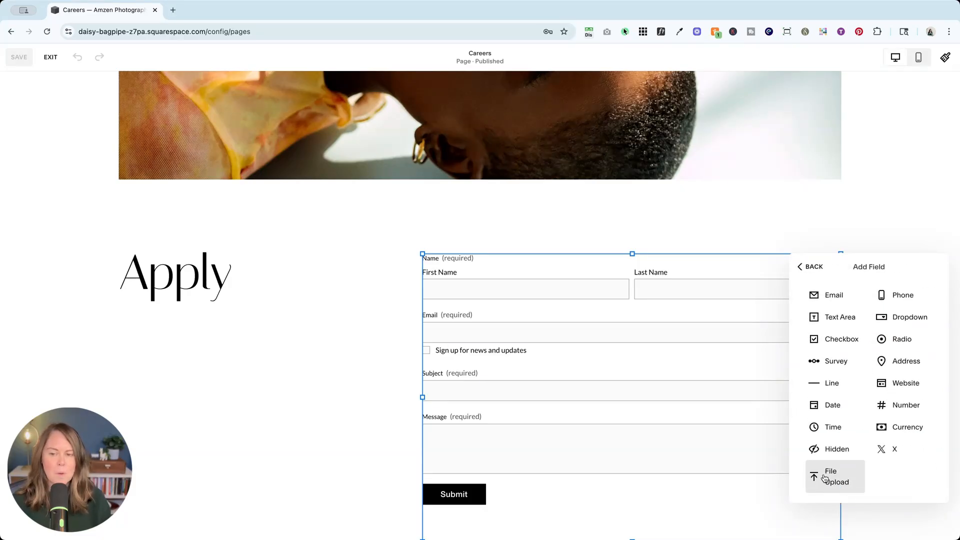
pyautogui.click(830, 480)
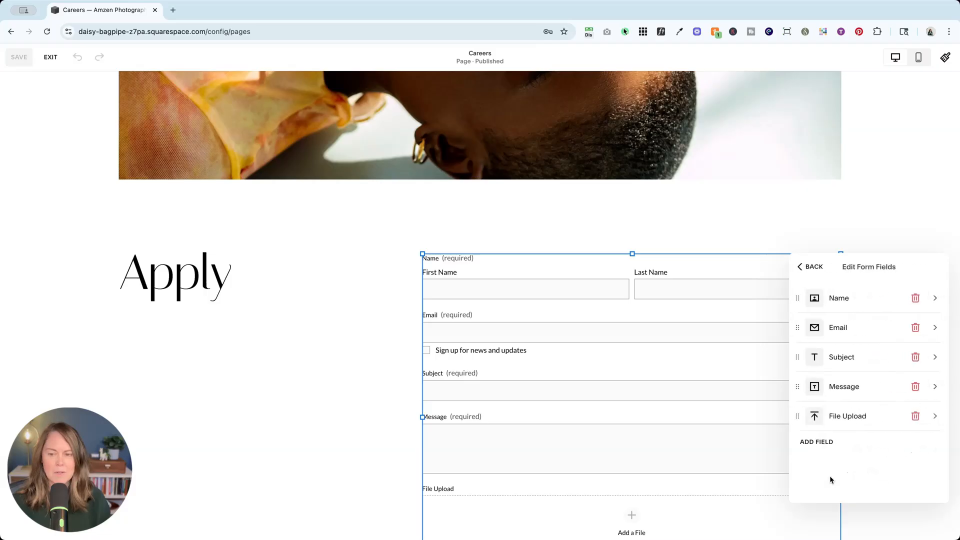
# Step: Open the new upload field's settings and rename its label to "Upload your resume"
pyautogui.scroll(-3, 684, 451)
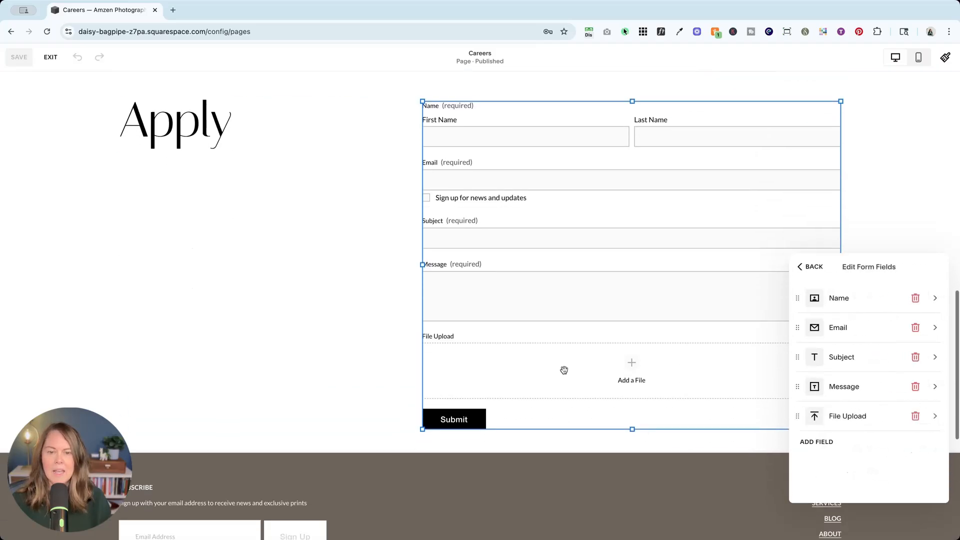
pyautogui.click(856, 421)
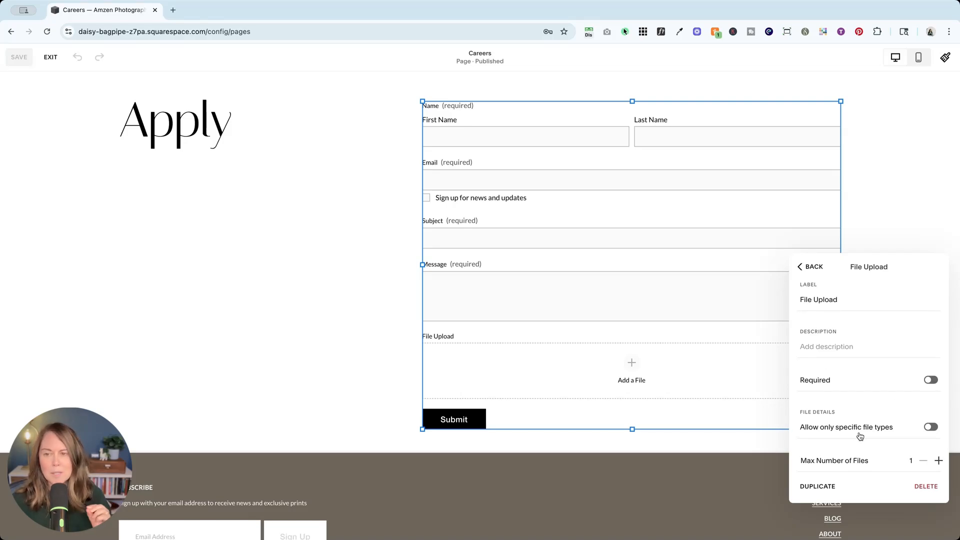
pyautogui.scroll(-1, 859, 435)
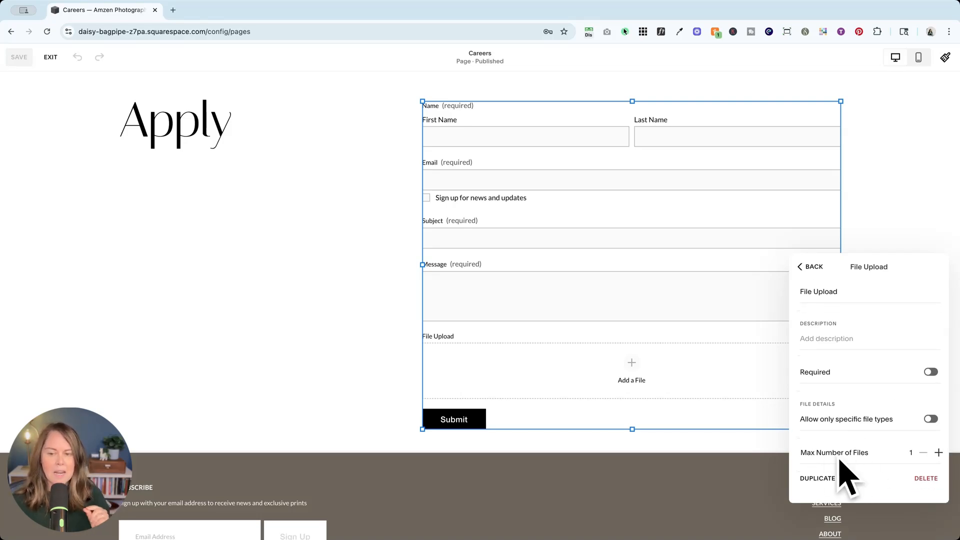
pyautogui.scroll(1, 882, 456)
pyautogui.tripleClick(842, 300)
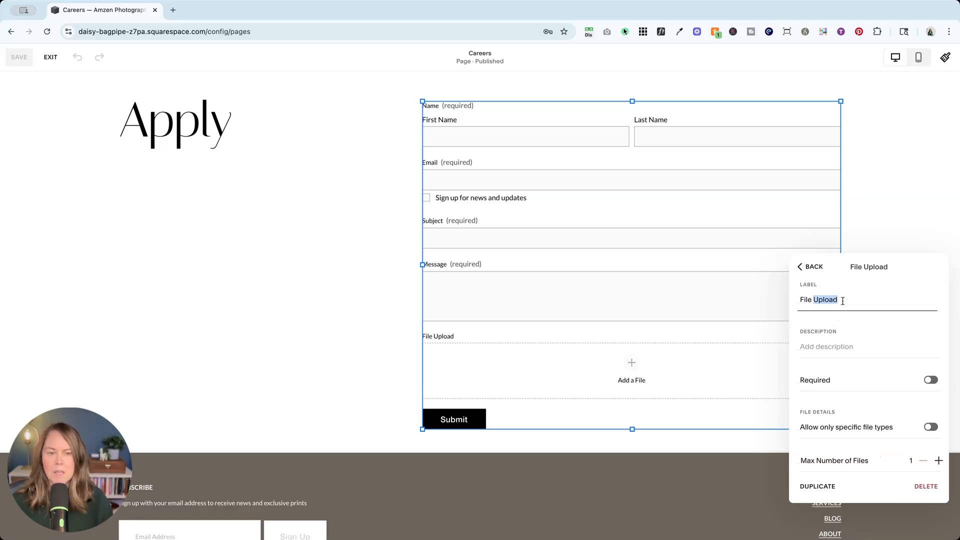
pyautogui.write('Upload your resume')
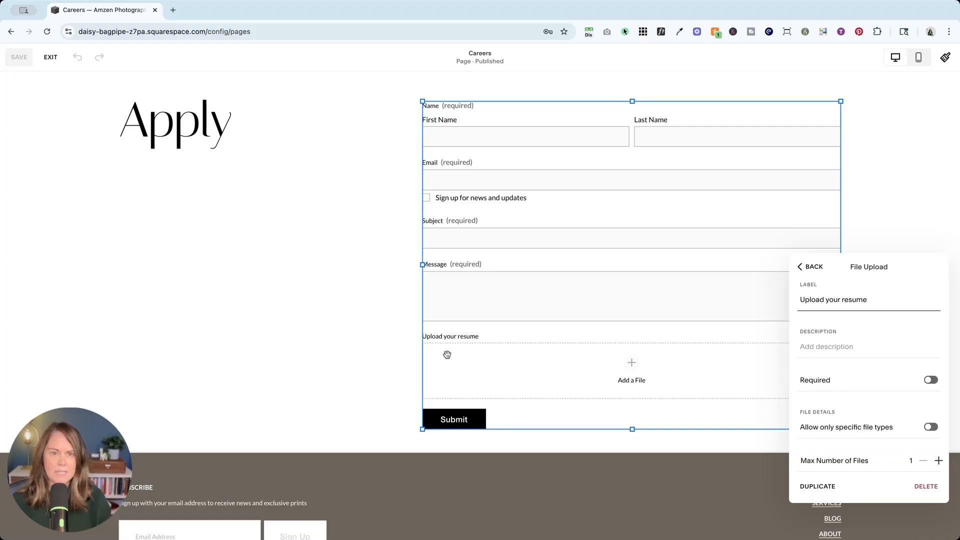
pyautogui.click(840, 344)
pyautogui.write('add')
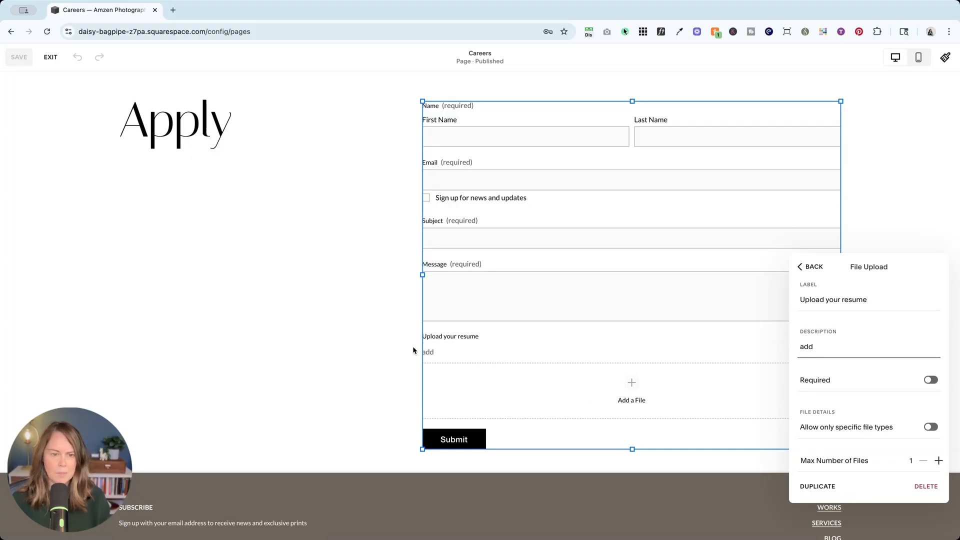
pyautogui.press('BackSpace')
pyautogui.press('BackSpace')
pyautogui.press('BackSpace')
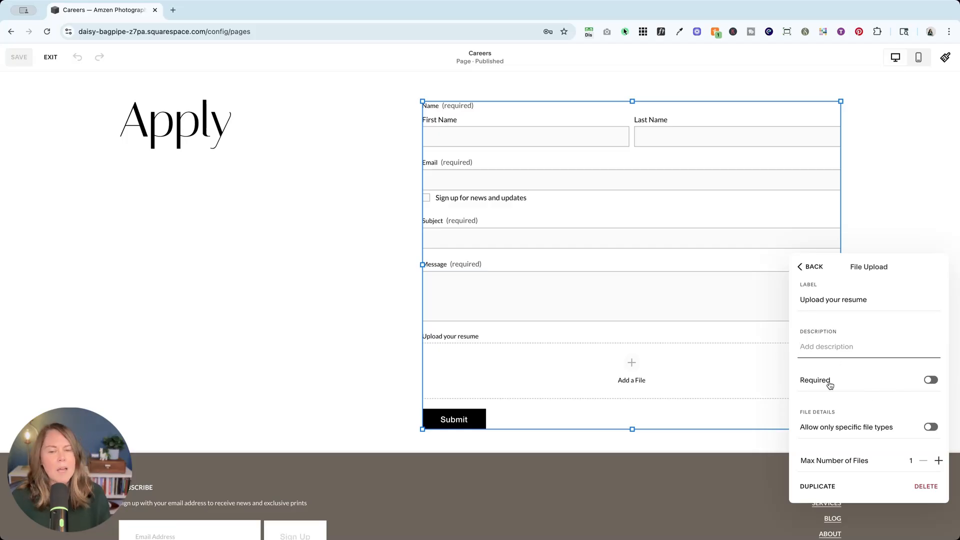
# Step: Allow only specific file types on the upload field, enabling Document and Image files
pyautogui.click(932, 427)
pyautogui.scroll(-2, 885, 425)
pyautogui.scroll(-1, 847, 375)
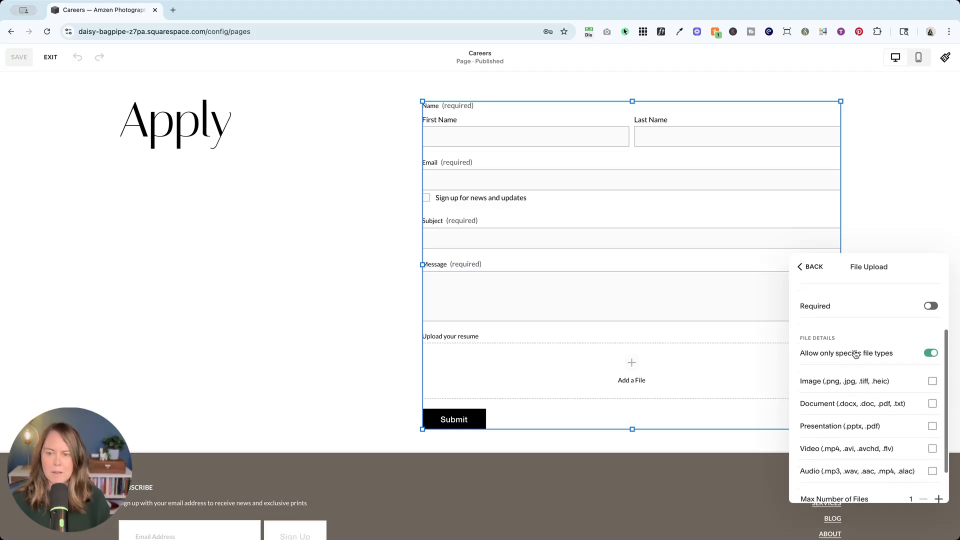
pyautogui.scroll(-2, 872, 376)
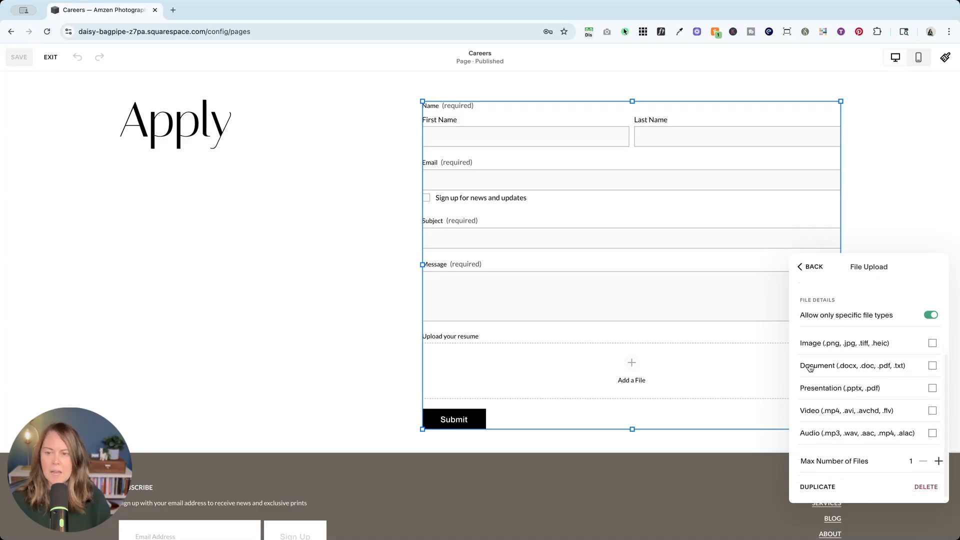
pyautogui.click(933, 365)
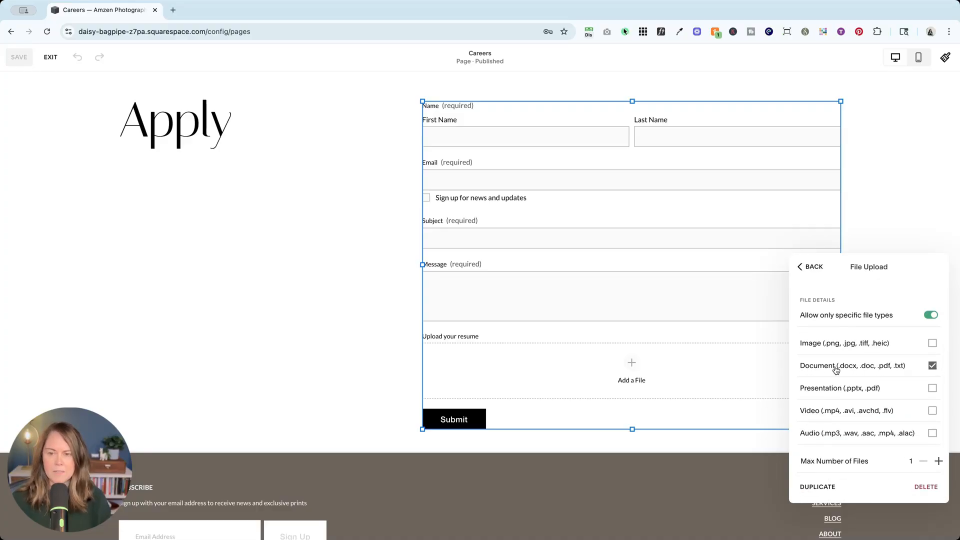
pyautogui.click(932, 343)
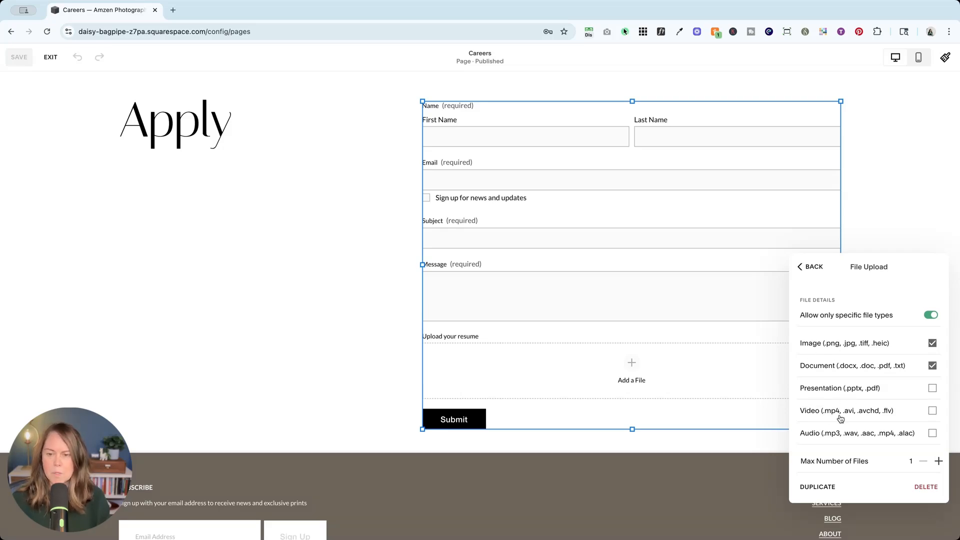
pyautogui.scroll(-1, 845, 435)
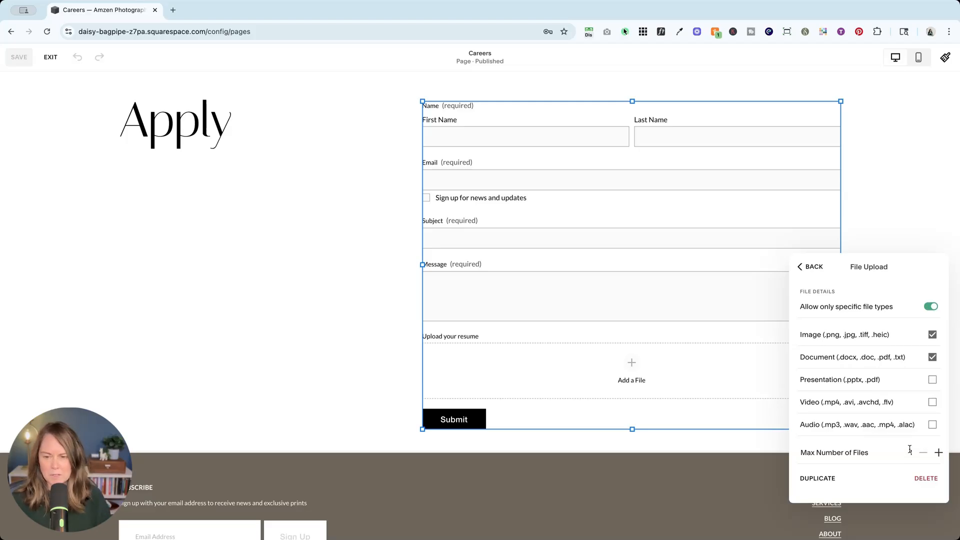
pyautogui.click(939, 453)
pyautogui.click(923, 454)
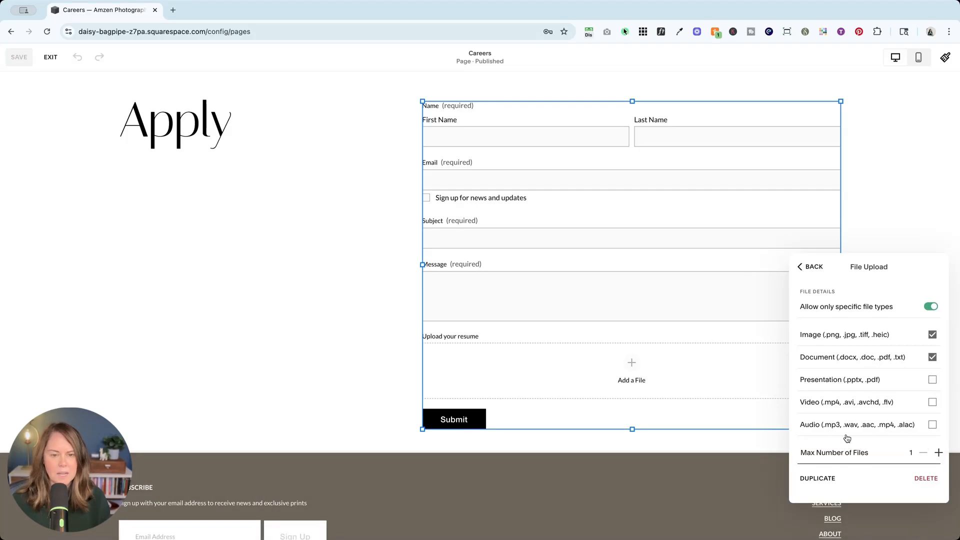
# Step: Close the form field settings and exit the page editor
pyautogui.click(810, 267)
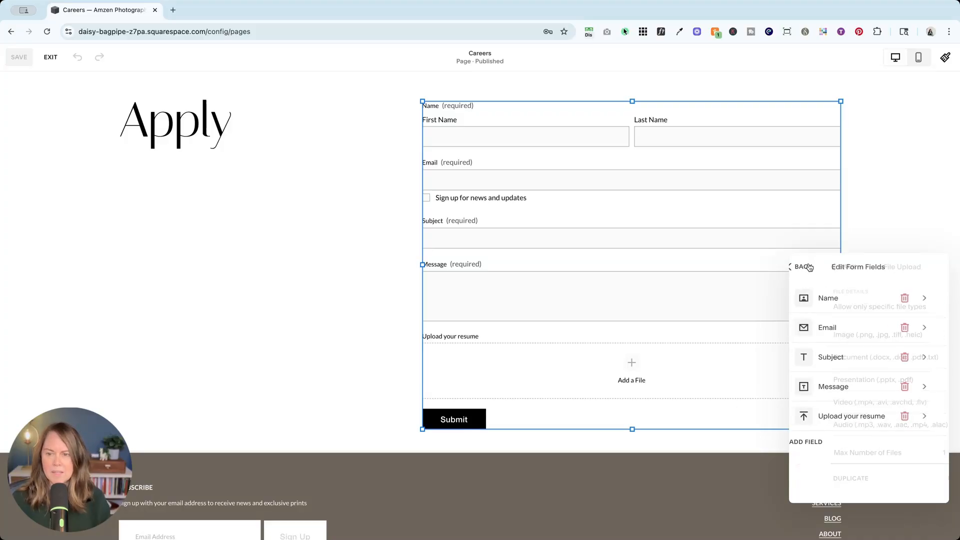
pyautogui.click(810, 268)
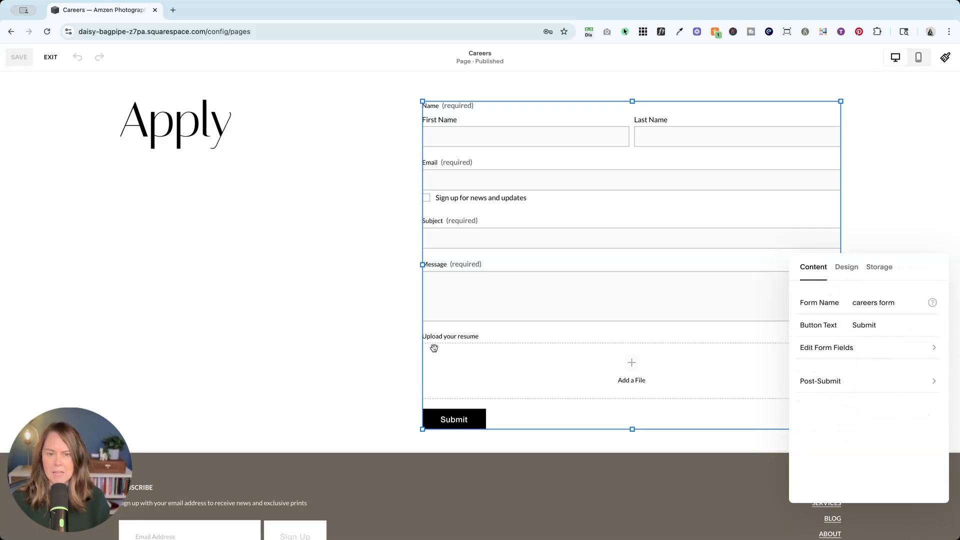
pyautogui.click(304, 327)
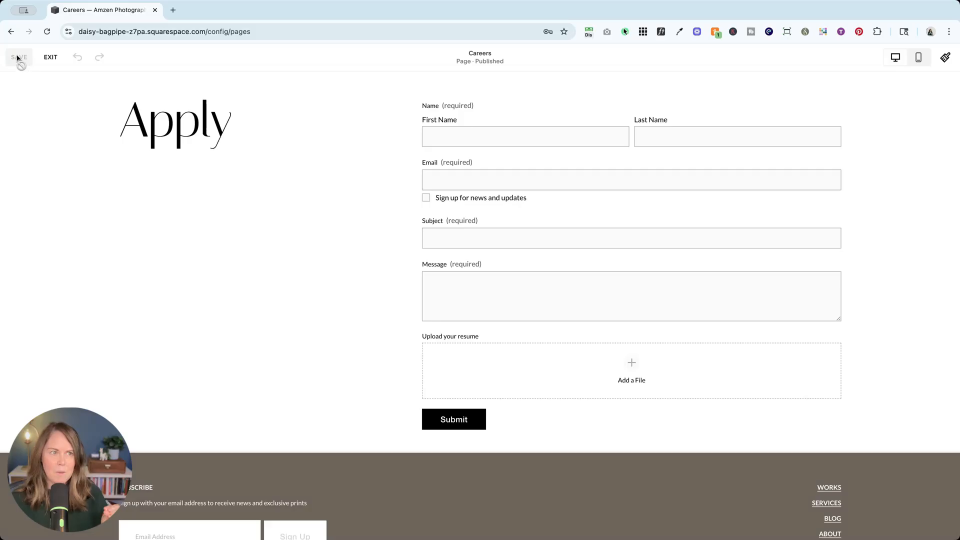
pyautogui.click(51, 57)
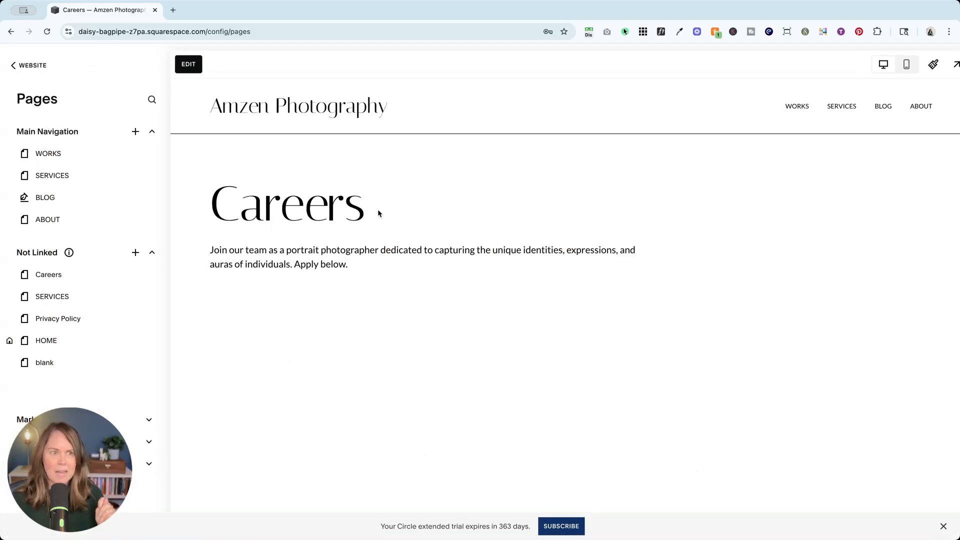
# Step: Submit a filled-in test application with an attached file on the careers form
pyautogui.scroll(-10, 384, 214)
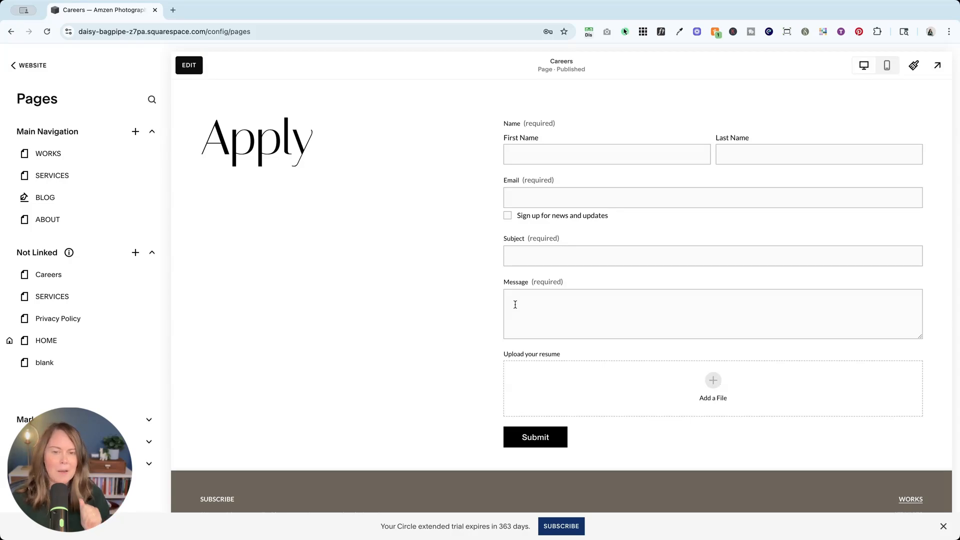
pyautogui.scroll(1, 429, 260)
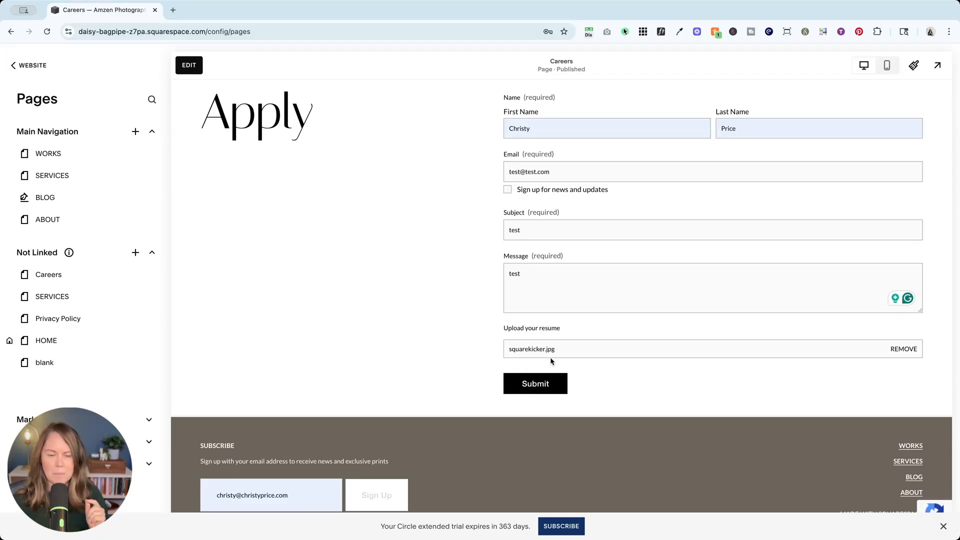
pyautogui.click(539, 386)
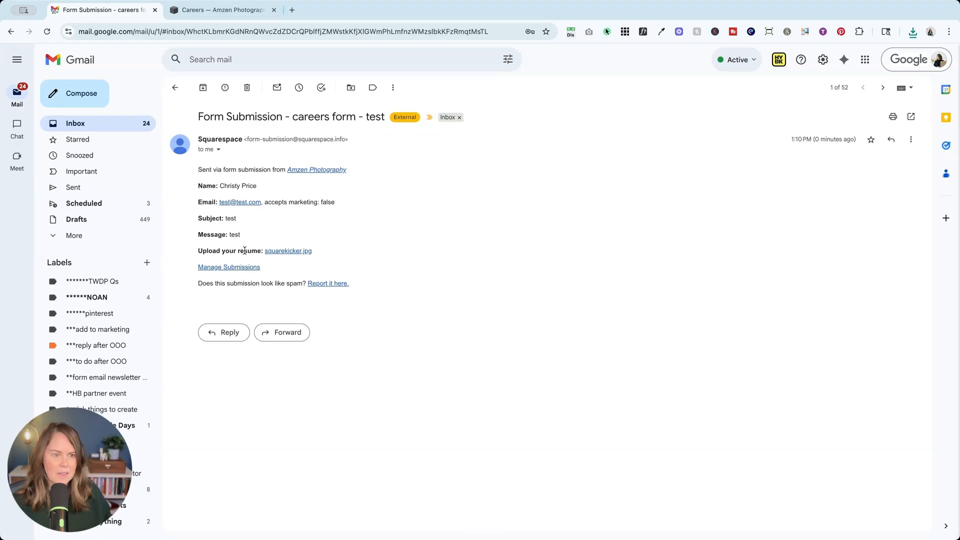
# Step: Open the uploaded resume link in the submission email, then return to the site tab
pyautogui.click(308, 251)
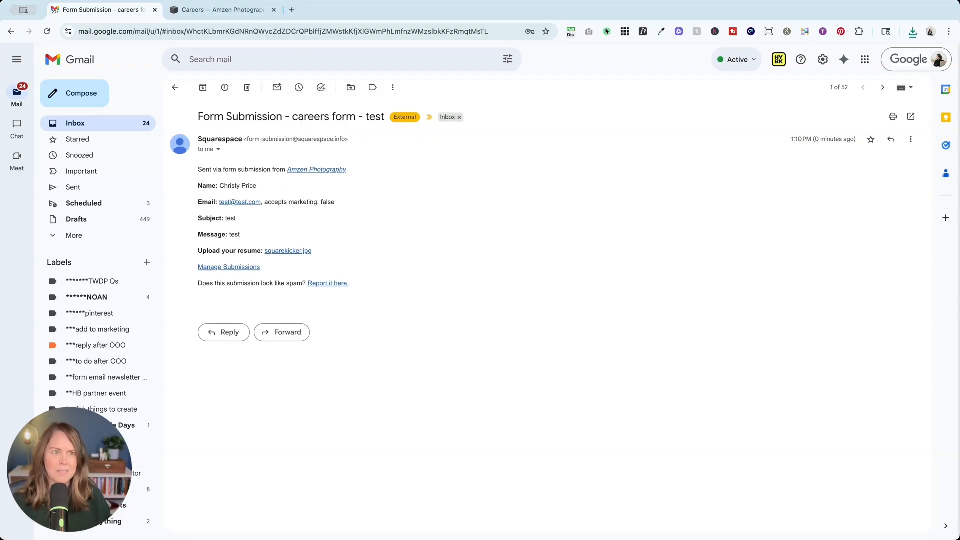
pyautogui.click(240, 11)
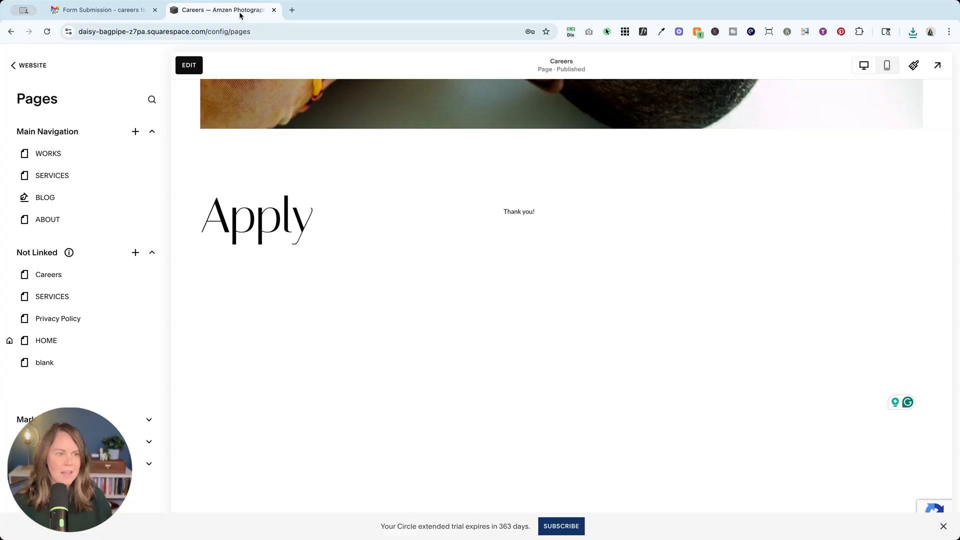
# Step: Open the Form Submitters segment under Contacts' Lists & Segments
pyautogui.click(29, 64)
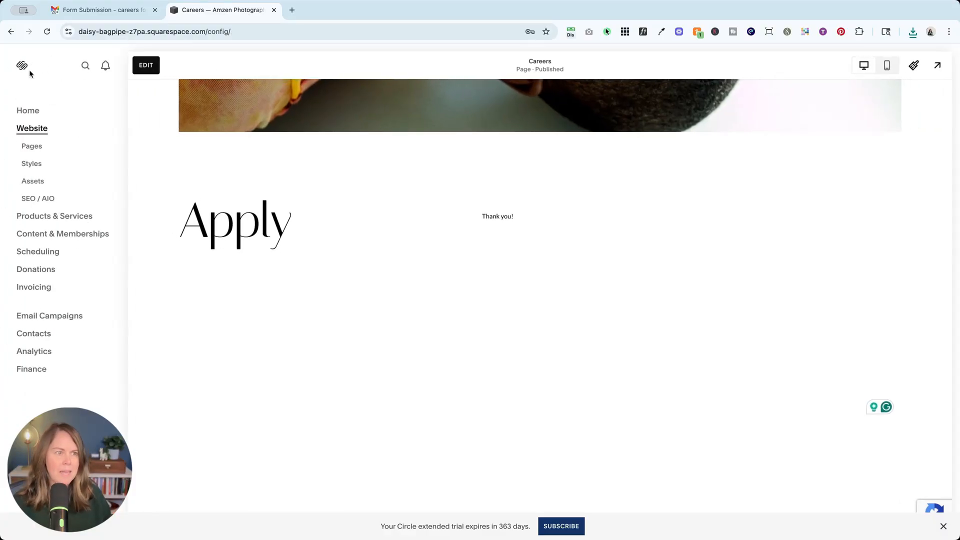
pyautogui.click(30, 333)
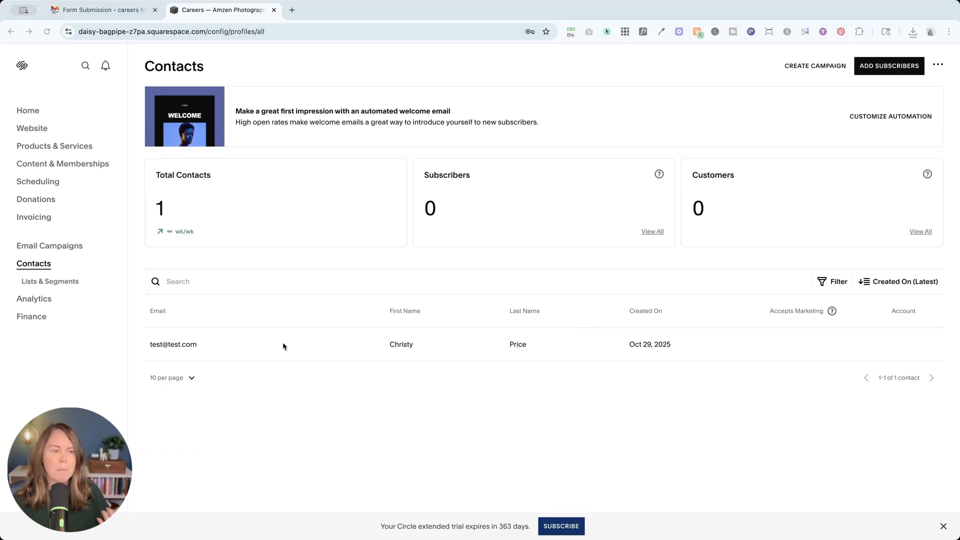
pyautogui.click(44, 281)
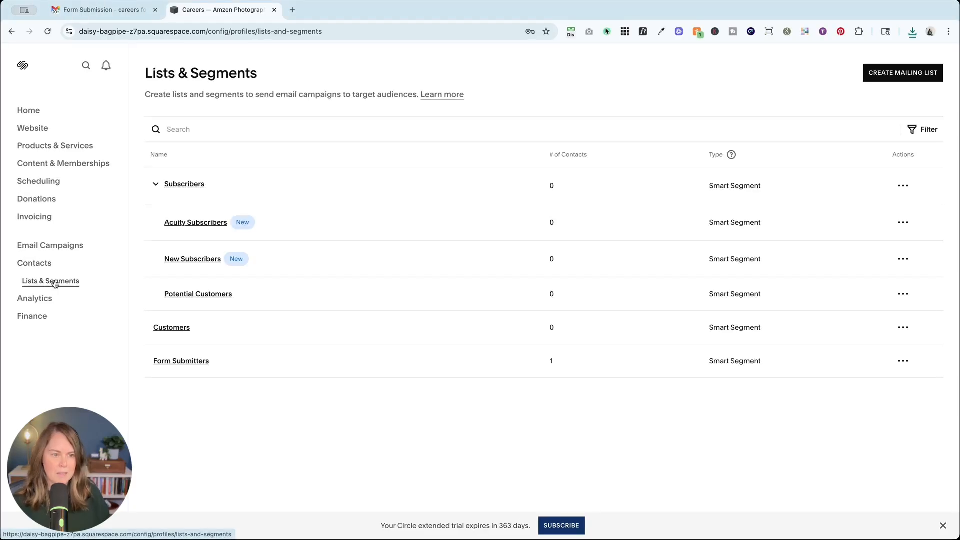
pyautogui.click(194, 364)
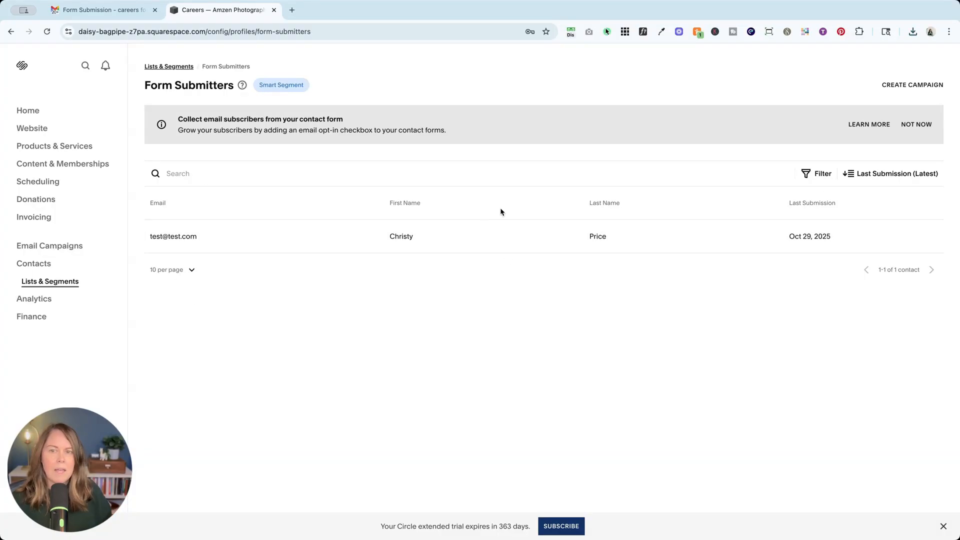
# Step: Filter the form submitters by the careers form
pyautogui.click(815, 174)
pyautogui.click(753, 237)
pyautogui.click(883, 204)
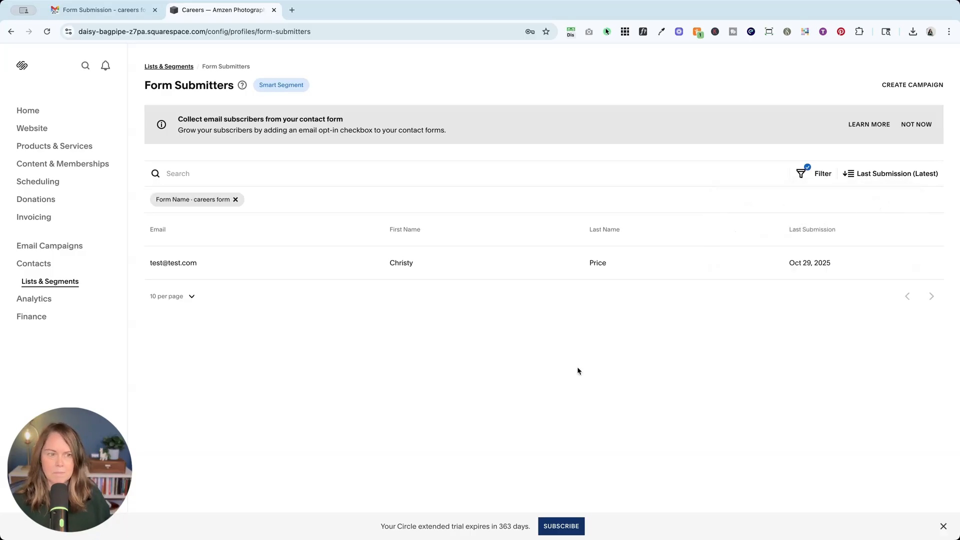
# Step: Open the test submitter's careers form submission and download the uploaded resume file
pyautogui.click(538, 266)
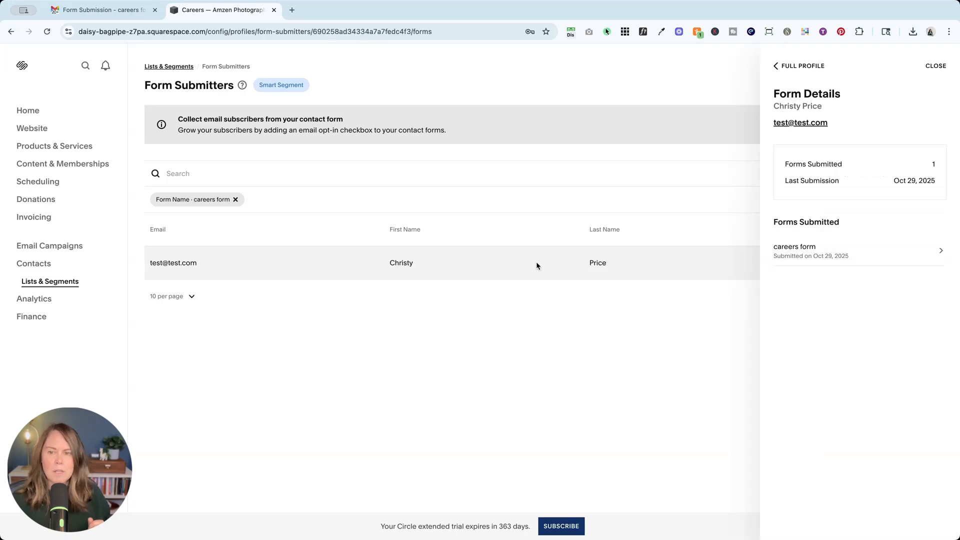
pyautogui.click(809, 258)
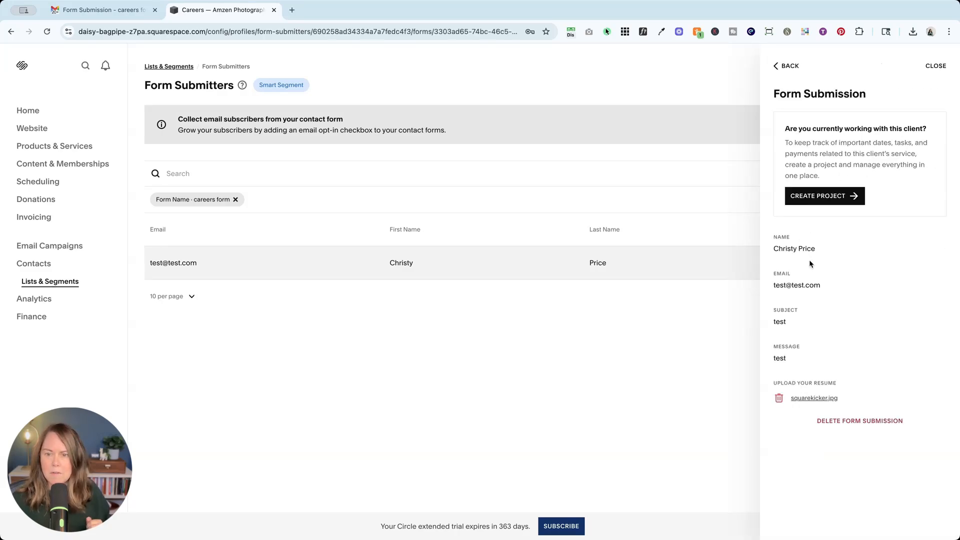
pyautogui.click(815, 399)
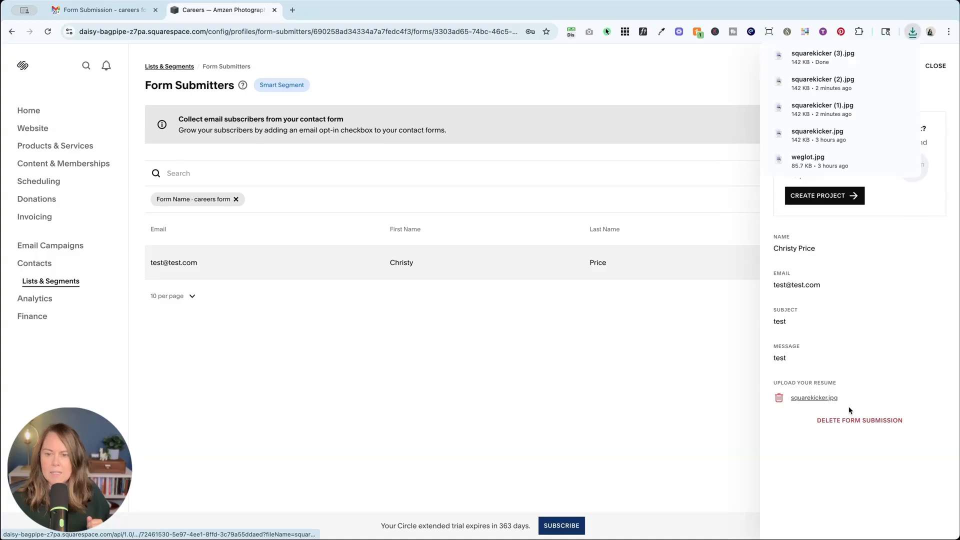